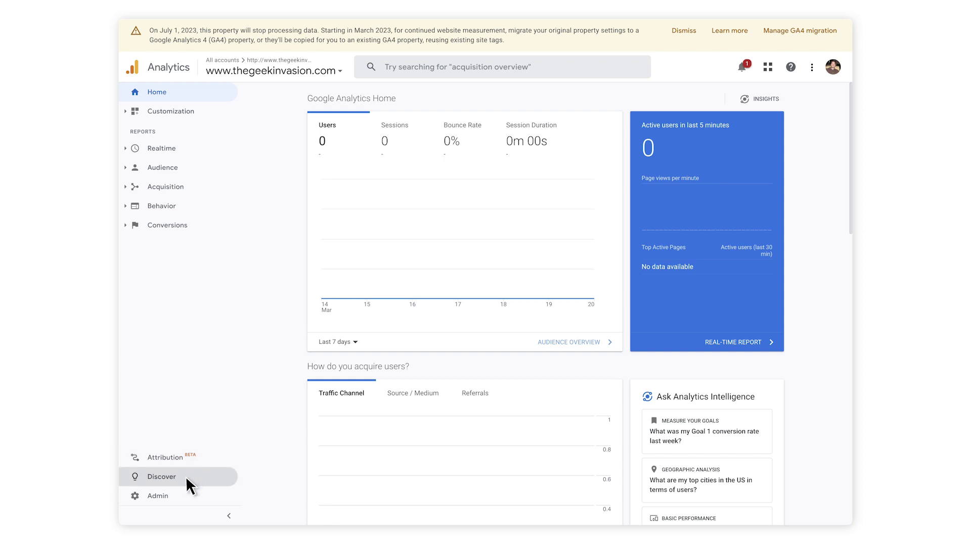
From Admin, open the GA4 Setup Assistant and start creating a new GA4 property
{"action": "left_click", "coordinate": [185, 490]}
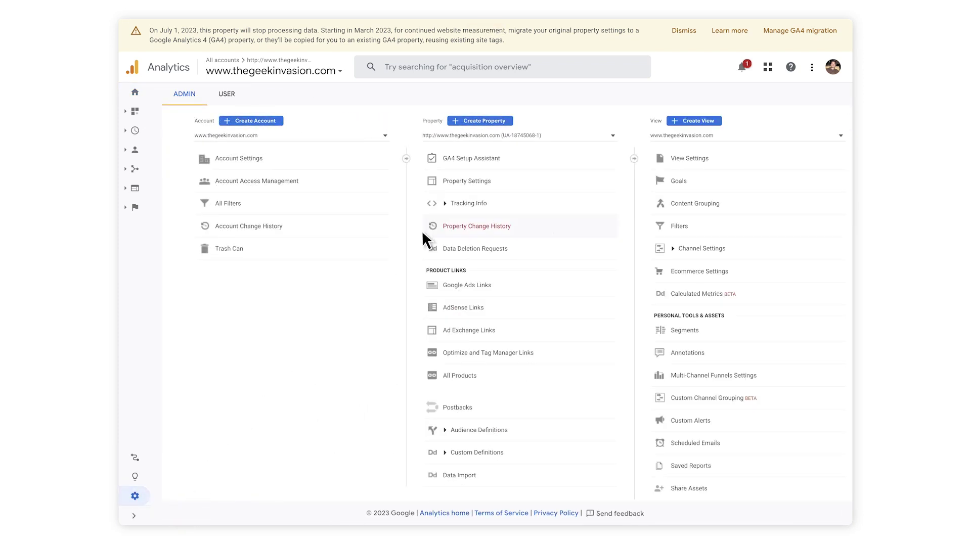
{"action": "left_click", "coordinate": [529, 157]}
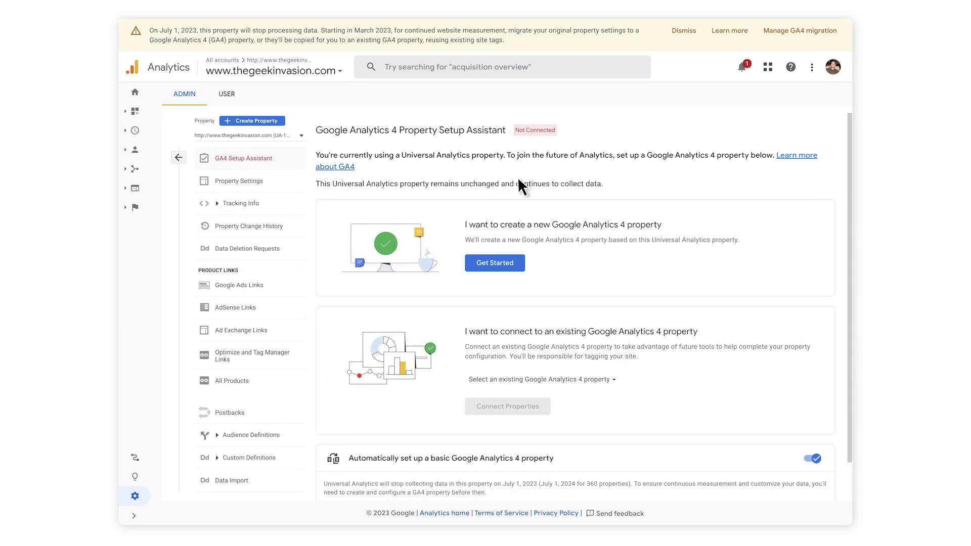
{"action": "left_click", "coordinate": [514, 261]}
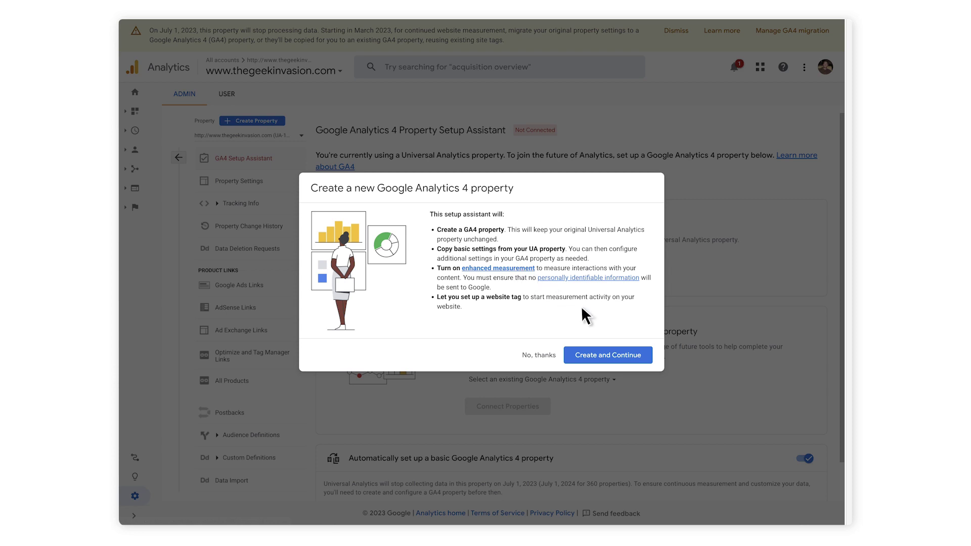
Create the new GA4 property and finish the Google tag setup with Done
{"action": "left_click", "coordinate": [639, 353]}
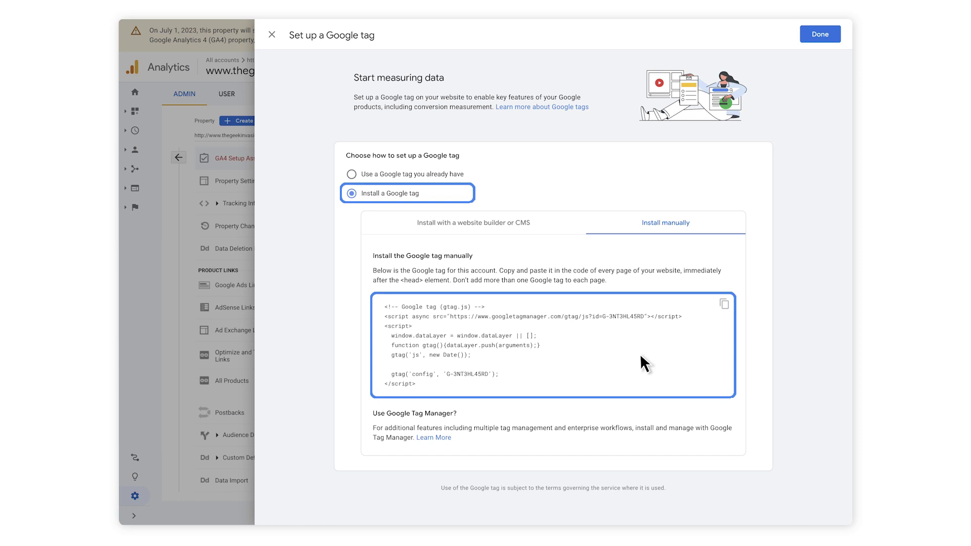
{"action": "left_click", "coordinate": [832, 35]}
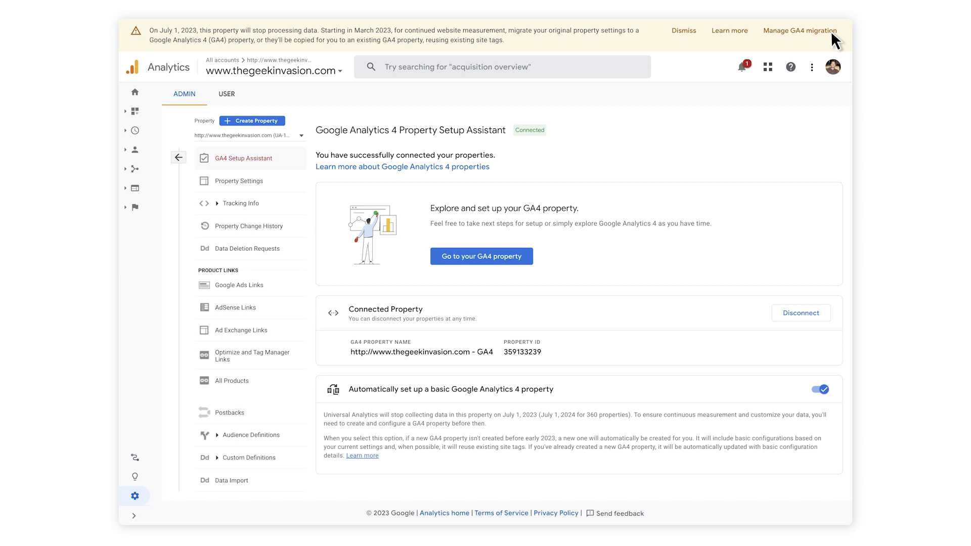
In the new GA4 property, mark Define audiences complete (1/12) and open Property Settings
{"action": "left_click", "coordinate": [523, 256]}
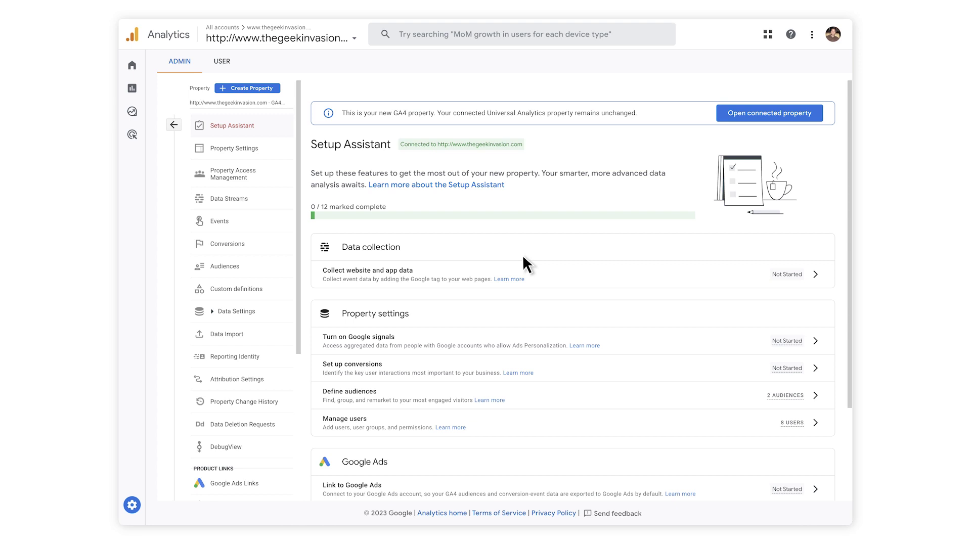
{"action": "scroll", "coordinate": [846, 222], "scroll_direction": "down", "scroll_amount": 1}
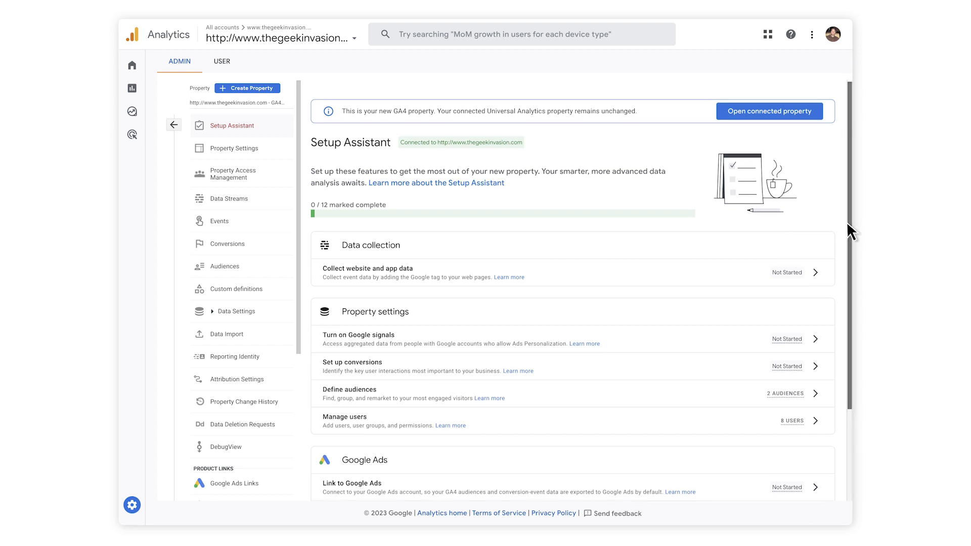
{"action": "left_click_drag", "start_coordinate": [846, 227], "coordinate": [847, 291]}
{"action": "left_click", "coordinate": [815, 276]}
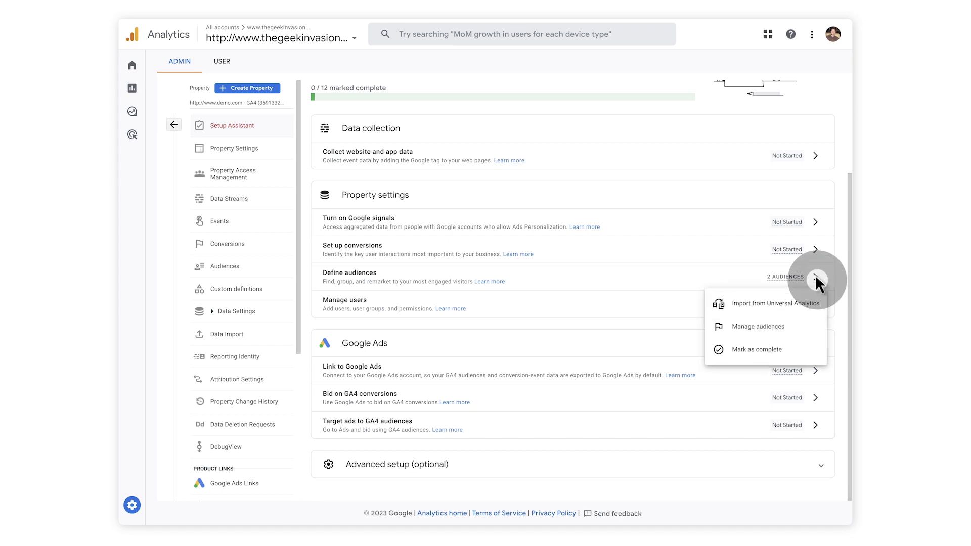
{"action": "left_click", "coordinate": [805, 347]}
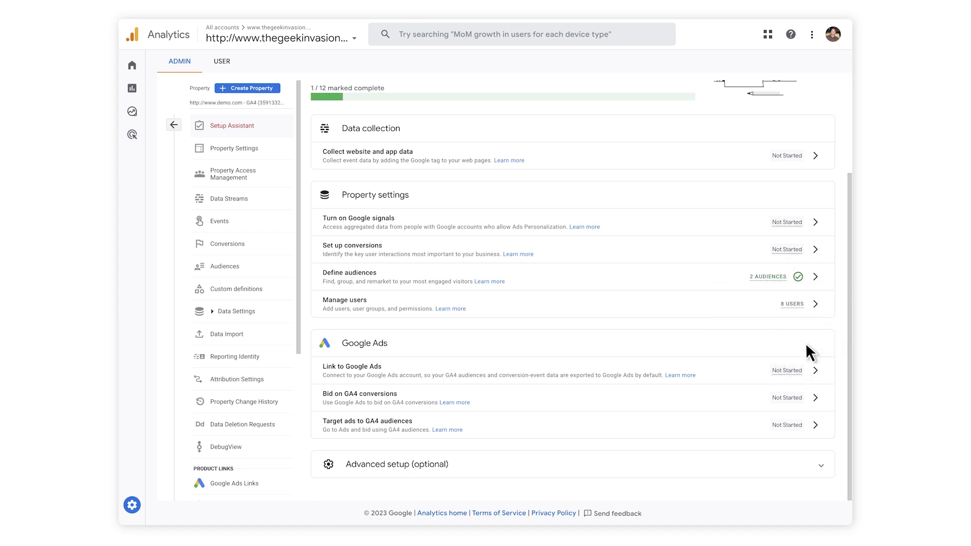
{"action": "left_click", "coordinate": [277, 141]}
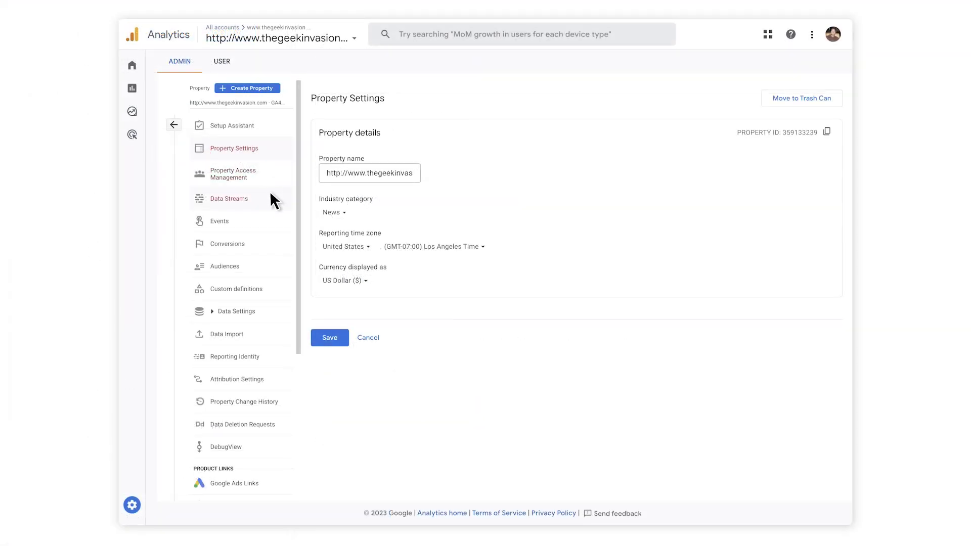
Switch off Video engagement in the thegeekinvasion.com web stream's enhanced measurement settings
{"action": "left_click", "coordinate": [271, 194]}
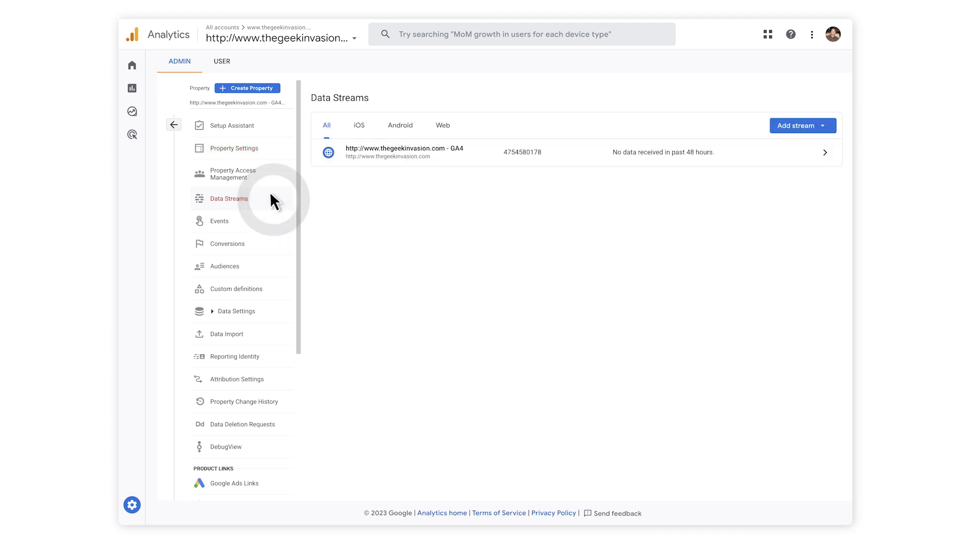
{"action": "left_click", "coordinate": [484, 150]}
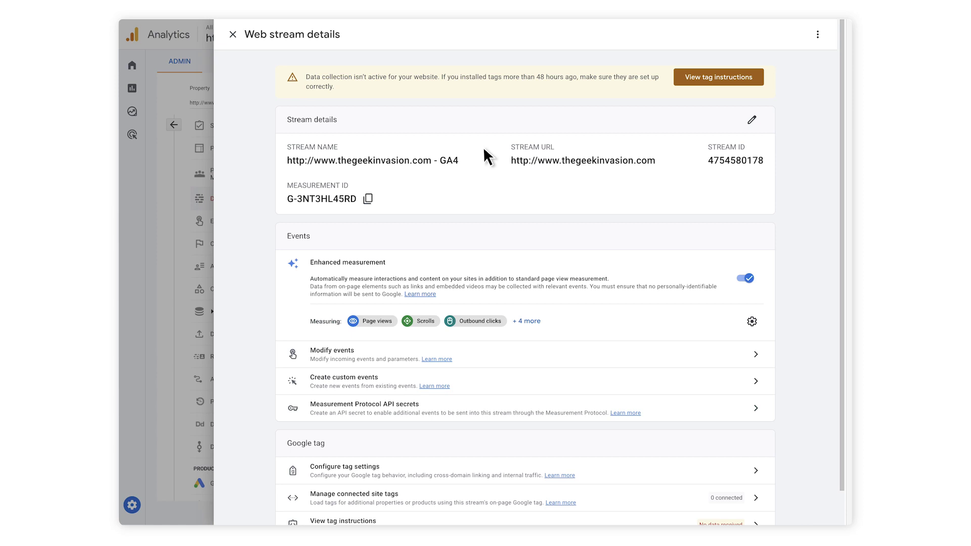
{"action": "left_click", "coordinate": [752, 323]}
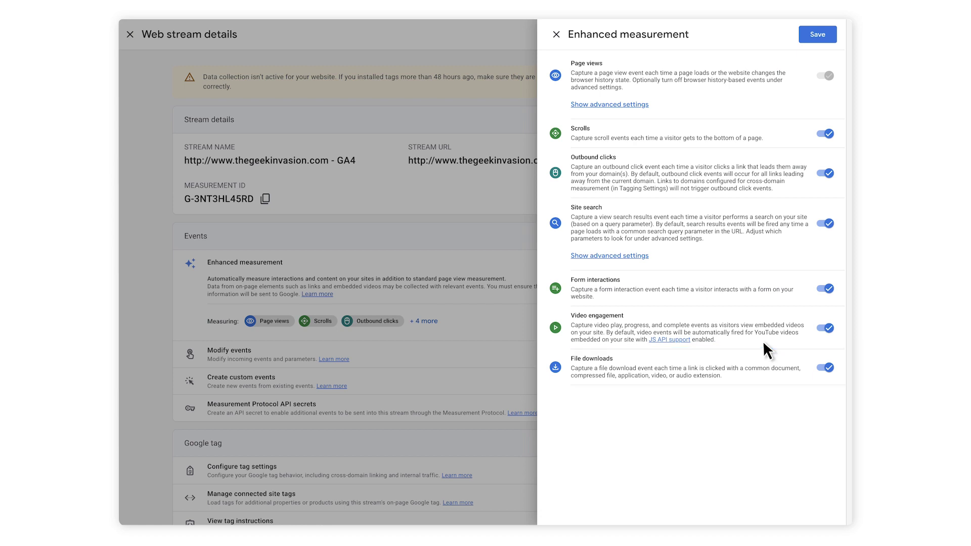
{"action": "left_click", "coordinate": [828, 330]}
Switch Video engagement back on and scroll the admin sidebar down to Product Links
{"action": "left_click", "coordinate": [828, 330]}
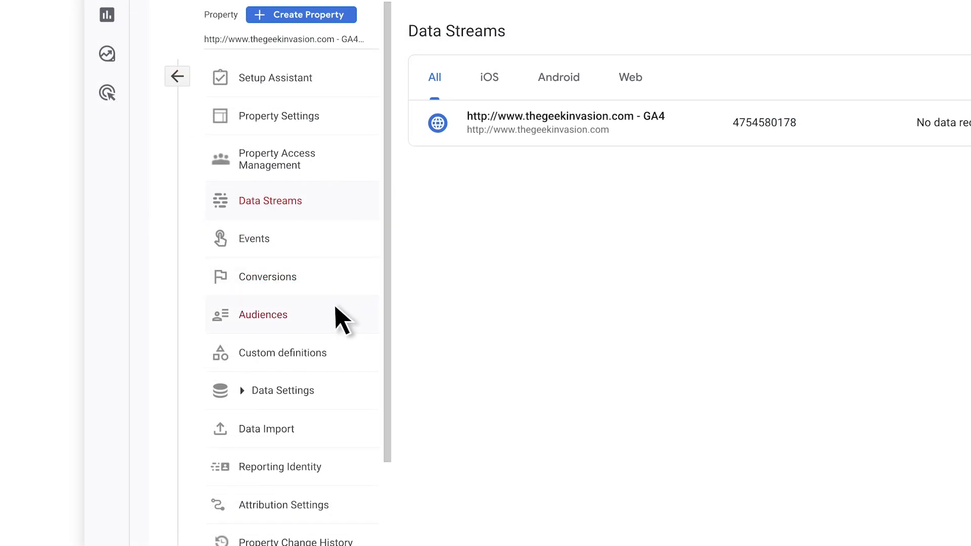
{"action": "scroll", "coordinate": [376, 303], "scroll_direction": "down", "scroll_amount": 5}
{"action": "scroll", "coordinate": [385, 311], "scroll_direction": "down", "scroll_amount": 2}
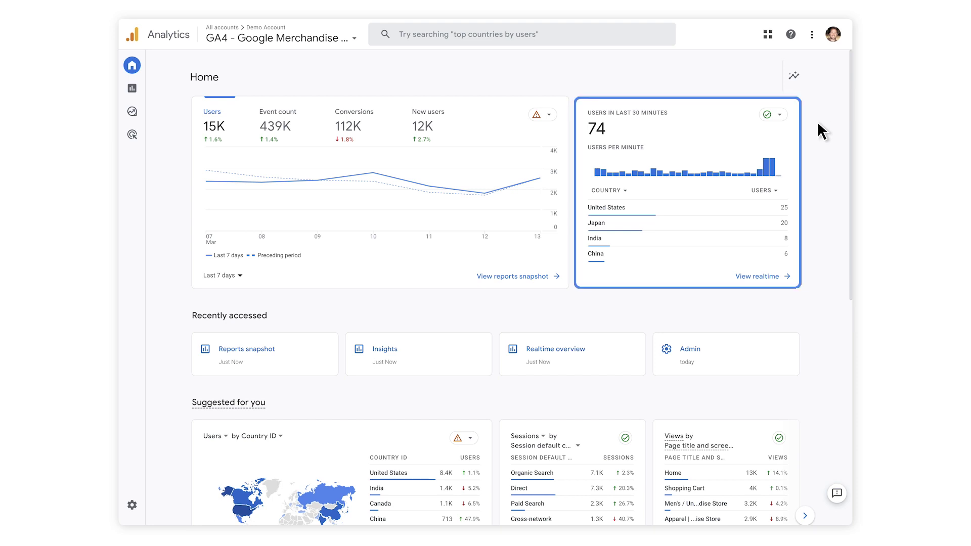
Open Admin for the GA4 - Google Merchandise Store demo property from its Home page
{"action": "scroll", "coordinate": [847, 215], "scroll_direction": "down", "scroll_amount": 5}
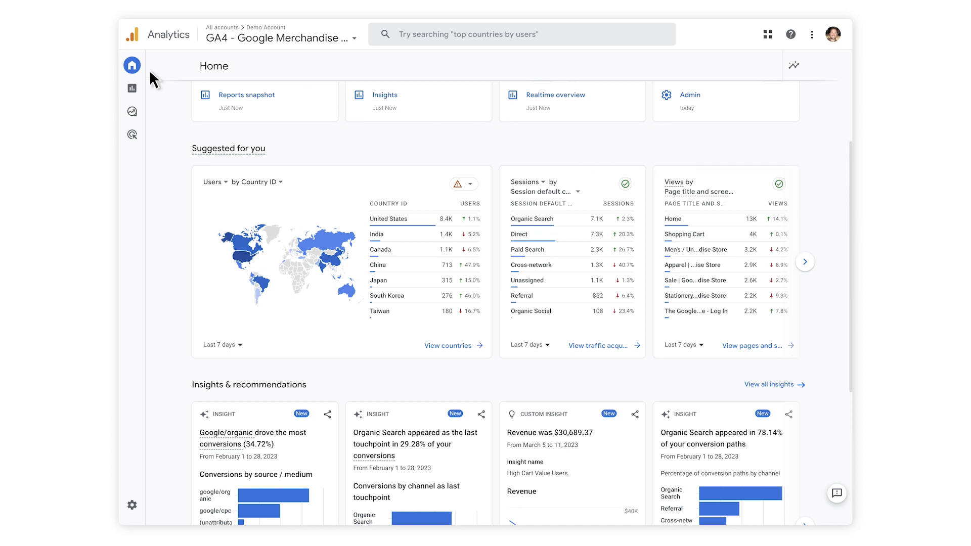
{"action": "mouse_move", "coordinate": [137, 71]}
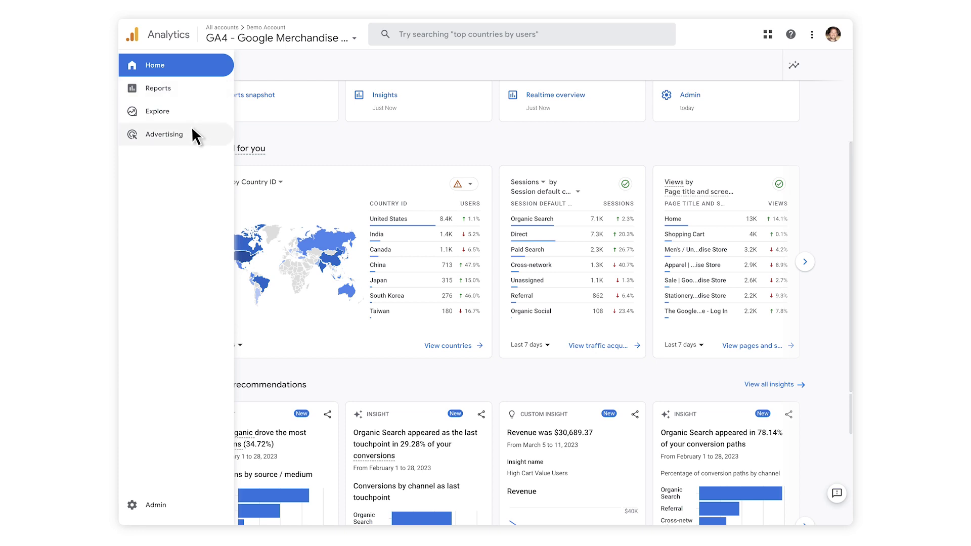
{"action": "left_click", "coordinate": [181, 496]}
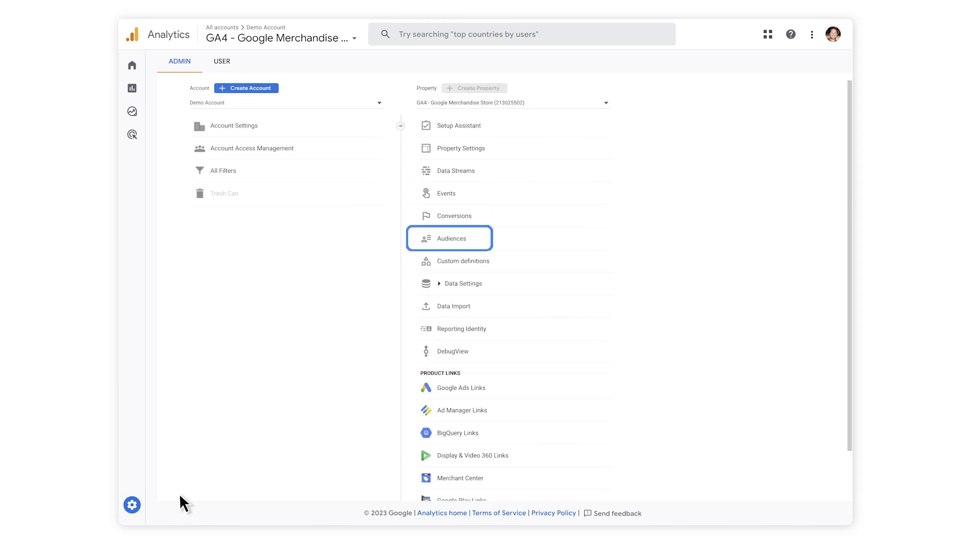
Ask 'How many users did I get last month?' and read the 68,555 users answer
{"action": "mouse_move", "coordinate": [138, 96]}
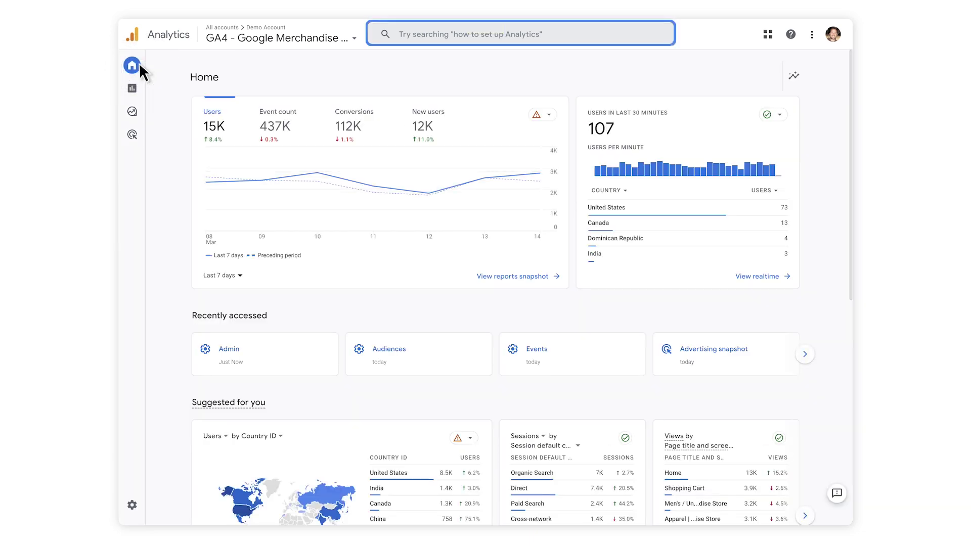
{"action": "left_click", "coordinate": [600, 27]}
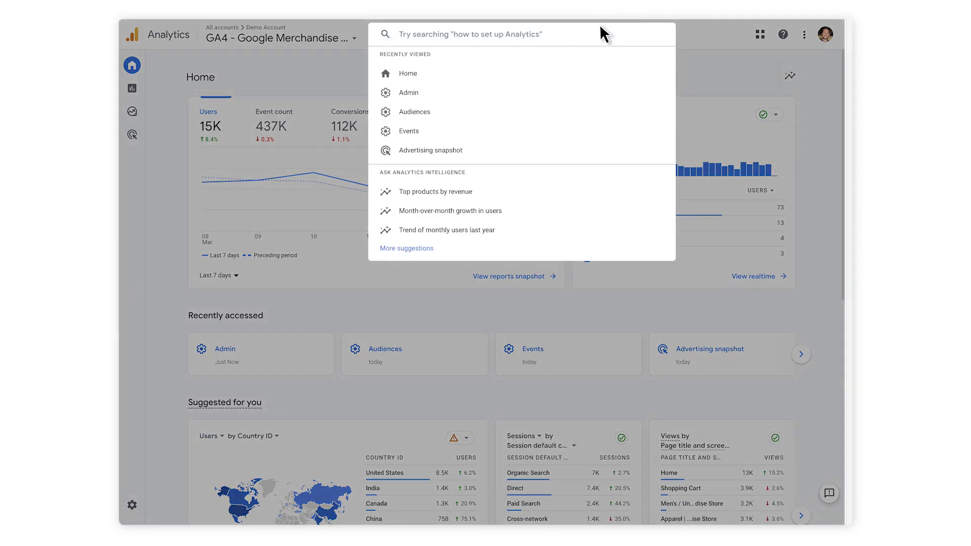
{"action": "type", "text": "How many users did I get last month?"}
{"action": "key", "text": "Return"}
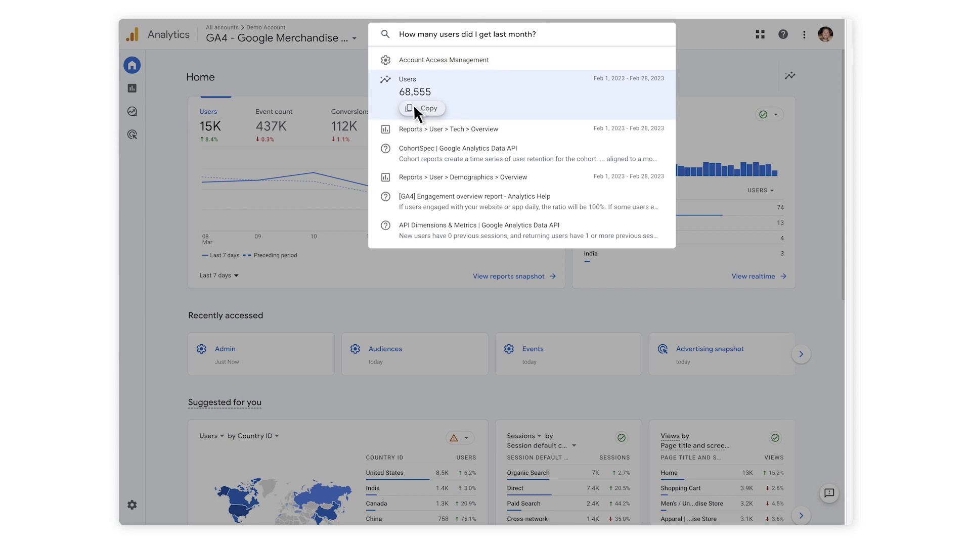
{"action": "left_click", "coordinate": [133, 87]}
Open Reports snapshot and scroll through its five insights, including $30,689.37 revenue
{"action": "left_click", "coordinate": [136, 86]}
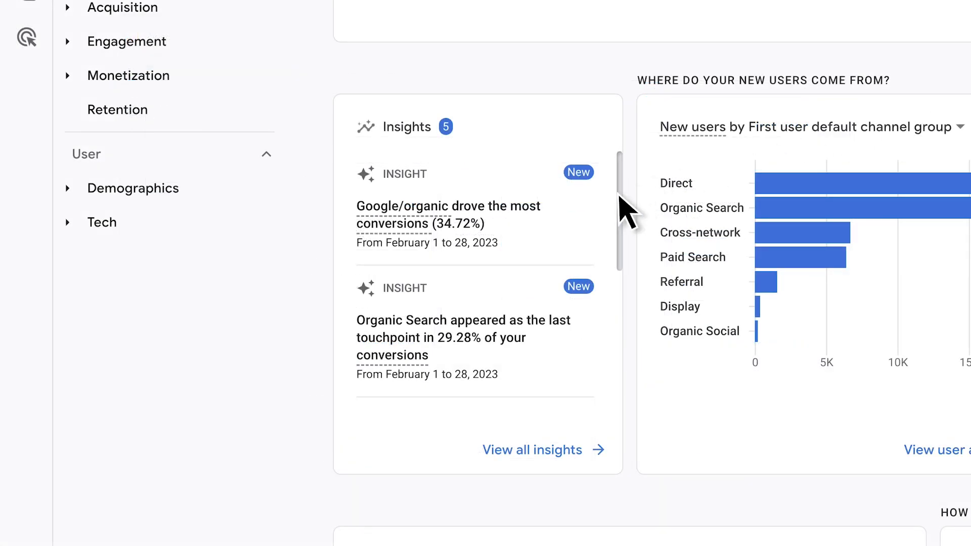
{"action": "left_click_drag", "start_coordinate": [618, 195], "coordinate": [618, 343]}
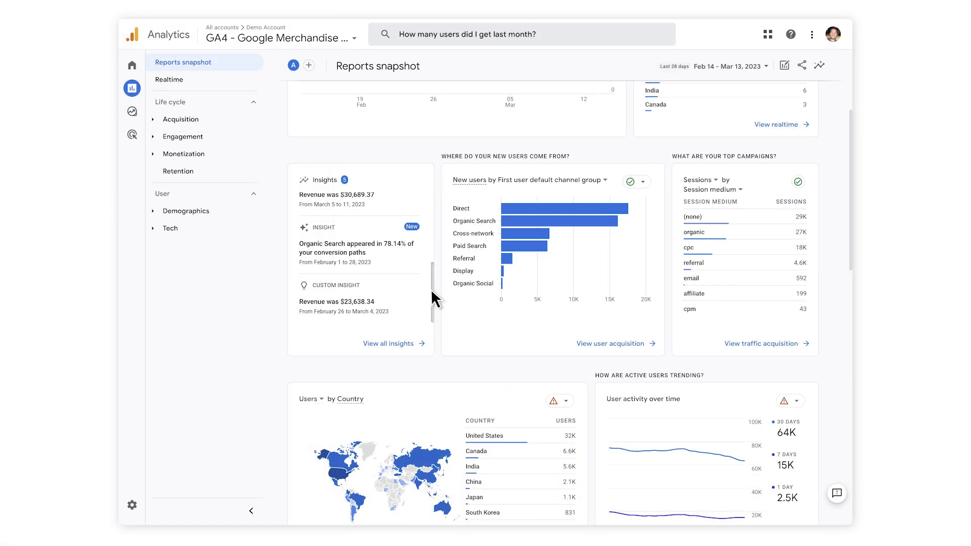
View the Realtime overview (76 users, 77.6% desktop) and expand the Engagement reports
{"action": "left_click", "coordinate": [209, 77]}
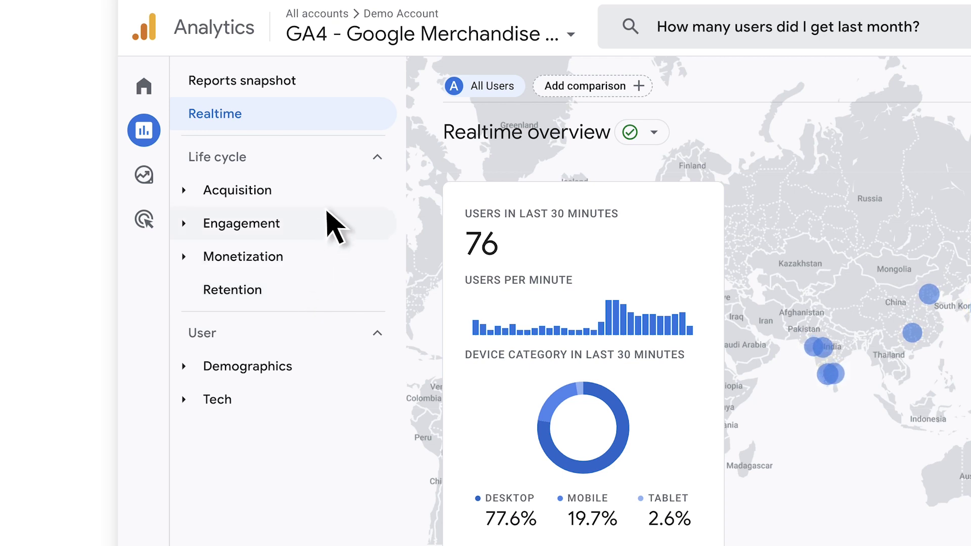
{"action": "left_click", "coordinate": [331, 226]}
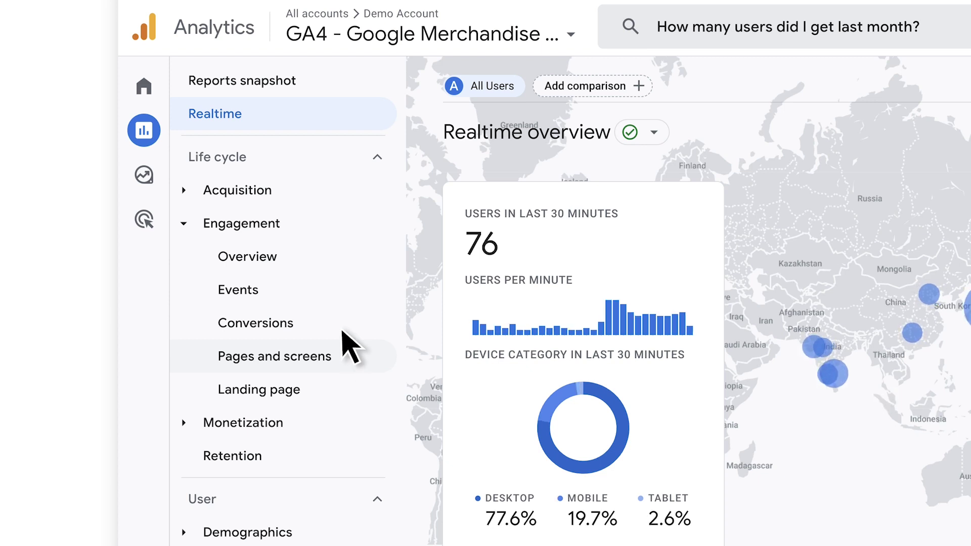
Open Engagement > Overview and scroll through its 280K views, 1.7M events and top pages
{"action": "left_click", "coordinate": [329, 255]}
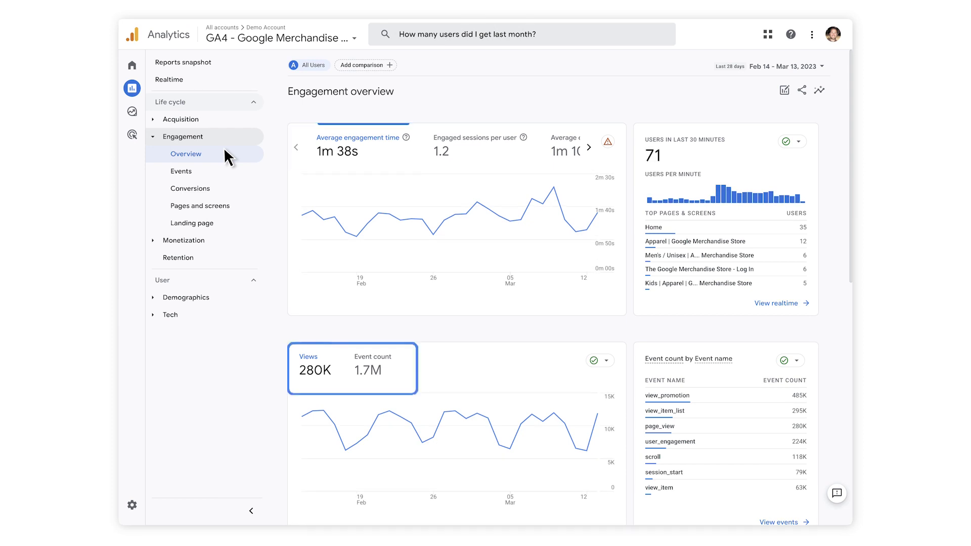
{"action": "left_click_drag", "start_coordinate": [850, 126], "coordinate": [849, 358]}
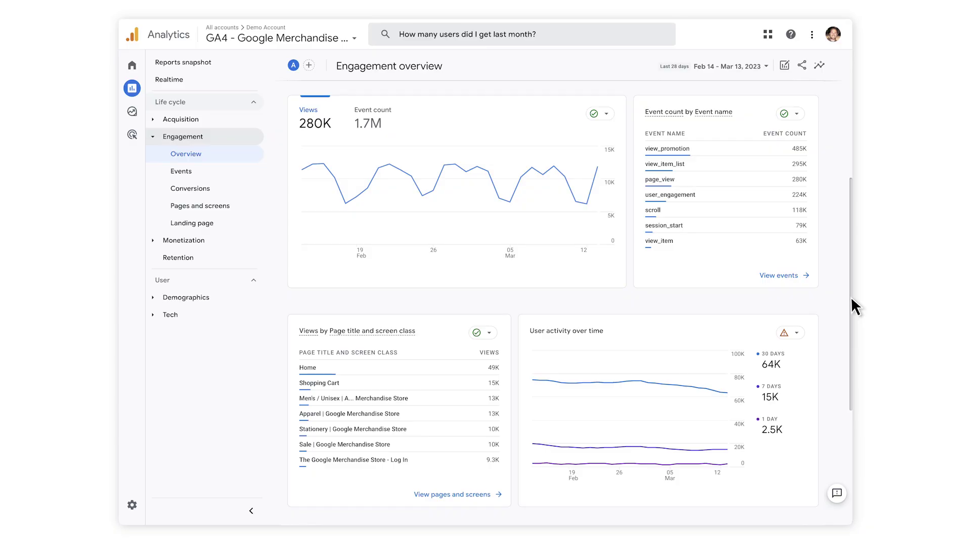
Open the Monetization overview report showing $106K total revenue
{"action": "left_click", "coordinate": [212, 237]}
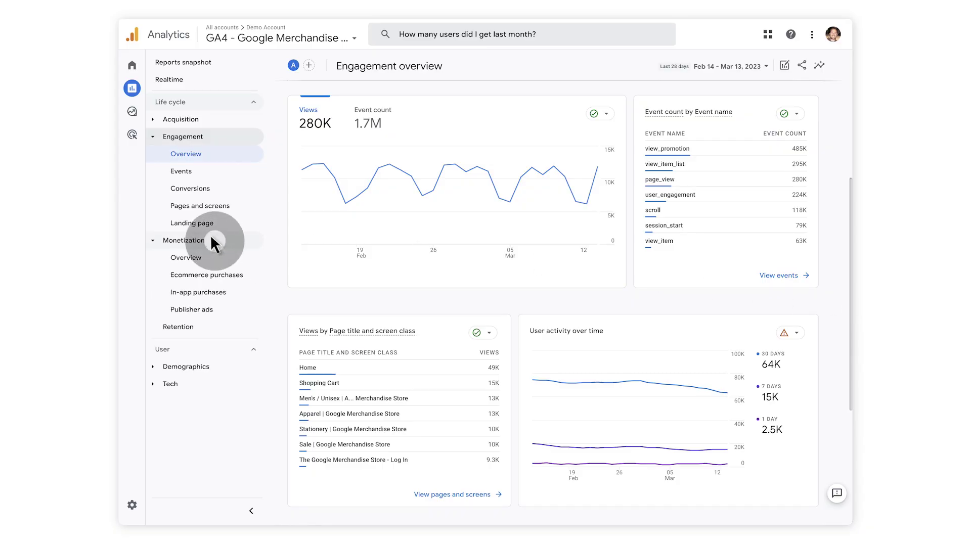
{"action": "left_click", "coordinate": [219, 255]}
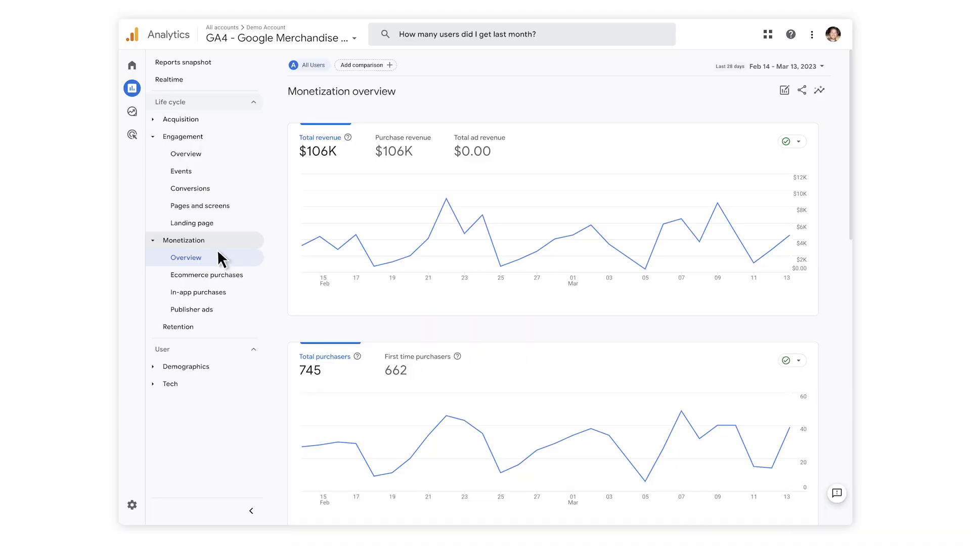
{"action": "mouse_move", "coordinate": [143, 182]}
{"action": "left_click", "coordinate": [198, 111]}
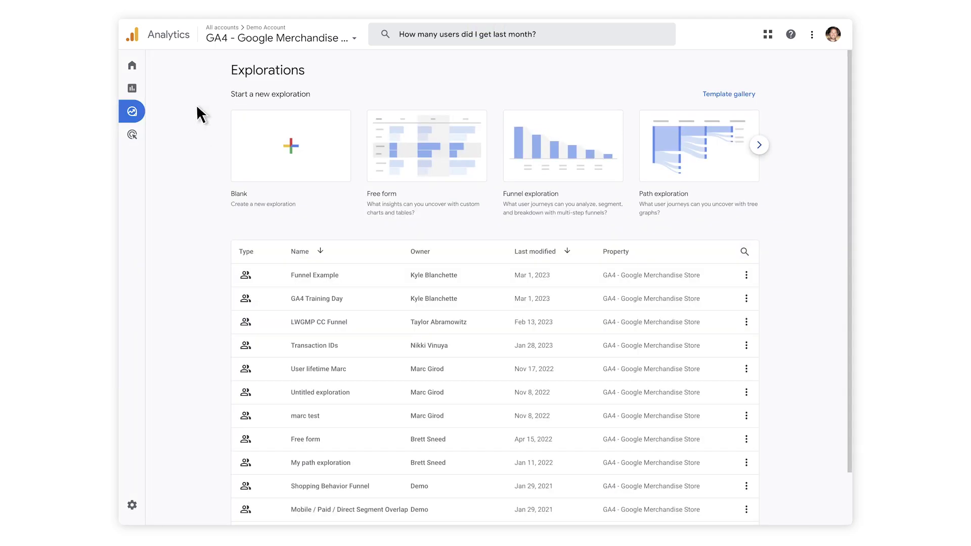
{"action": "left_click", "coordinate": [374, 177]}
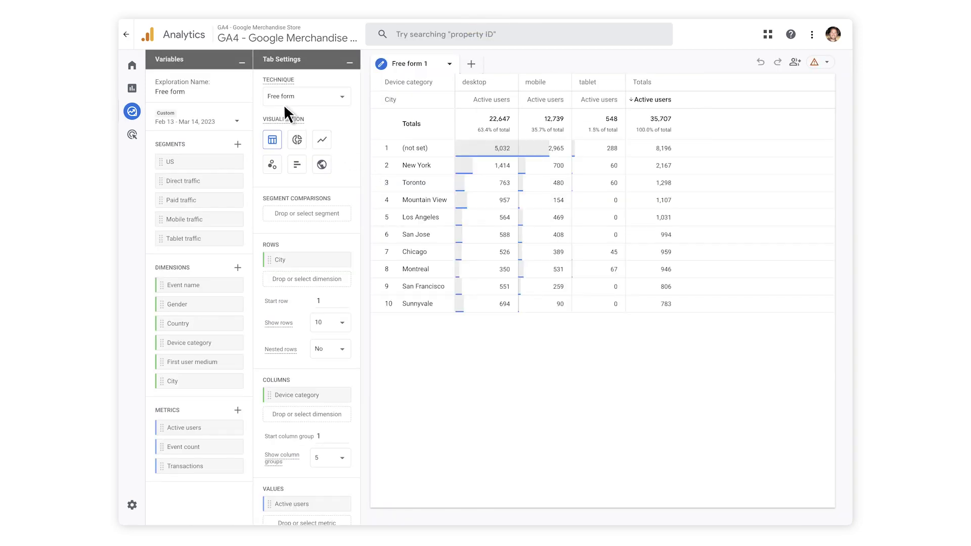
{"action": "left_click", "coordinate": [126, 34]}
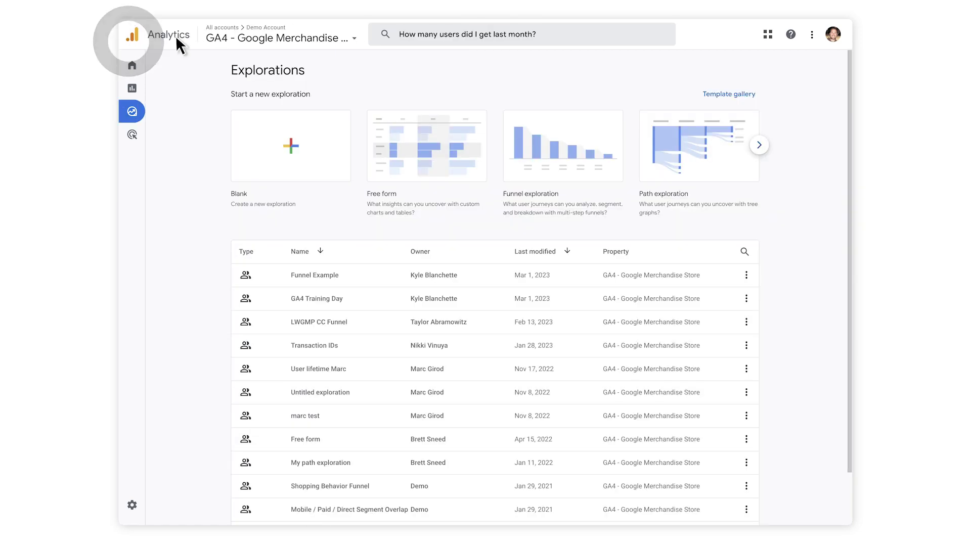
{"action": "left_click", "coordinate": [743, 95]}
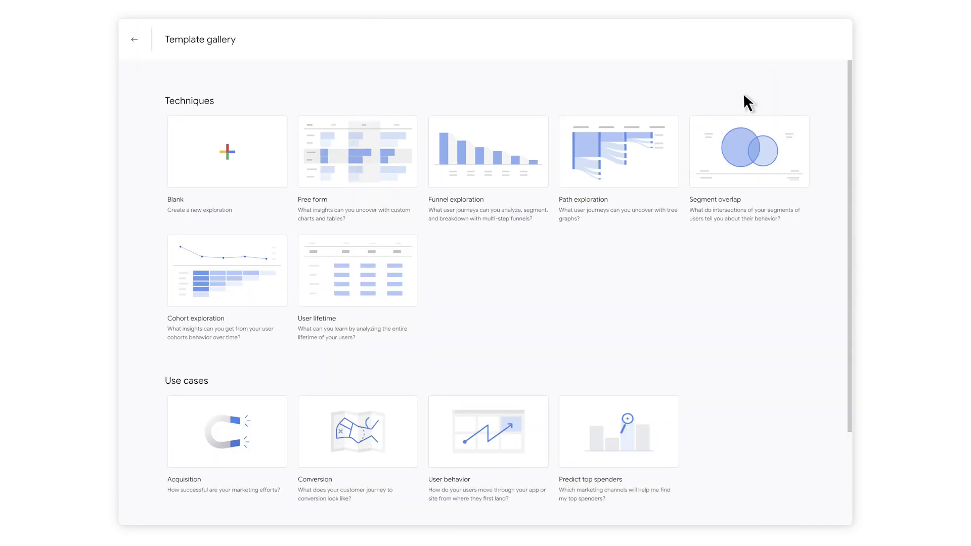
{"action": "left_click", "coordinate": [133, 38]}
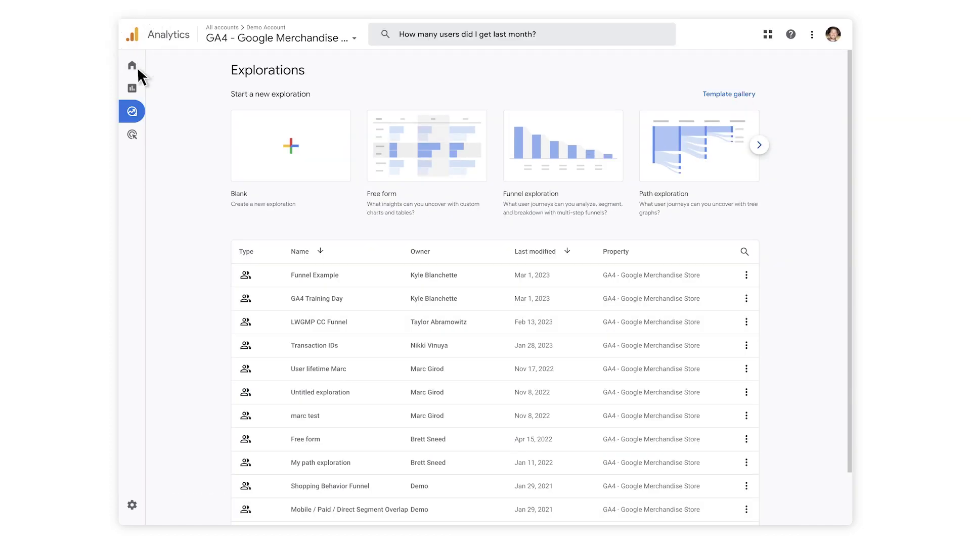
Open the Advertising snapshot, where Google/organic leads conversions at 34.72%
{"action": "mouse_move", "coordinate": [135, 109]}
{"action": "left_click", "coordinate": [197, 133]}
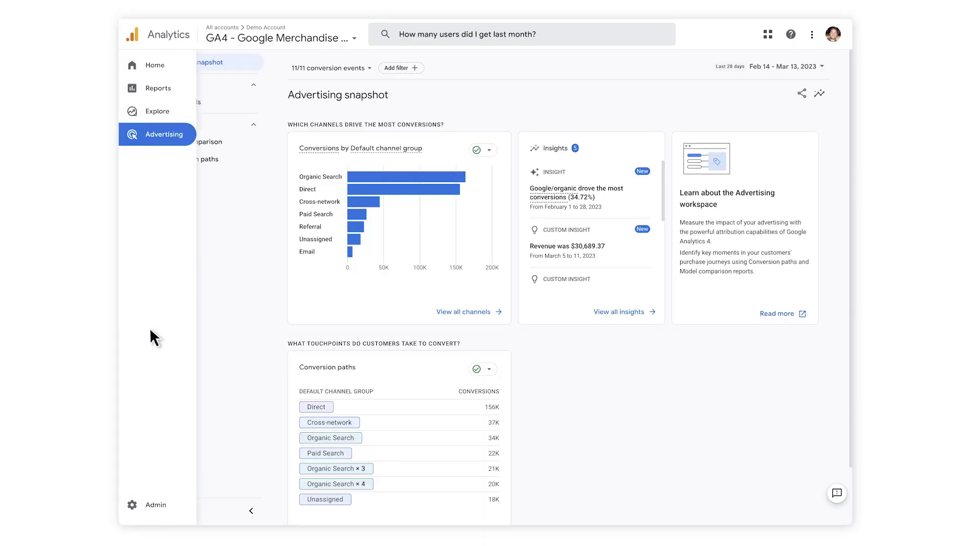
In Admin, open the Events list (add_payment_info at 2,524) and review the two event modifications
{"action": "left_click", "coordinate": [183, 500]}
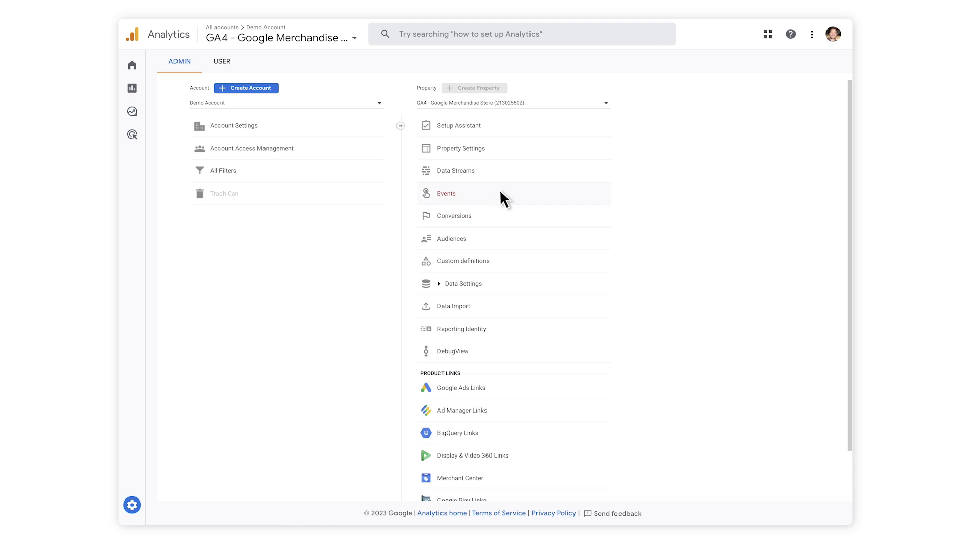
{"action": "left_click", "coordinate": [511, 189]}
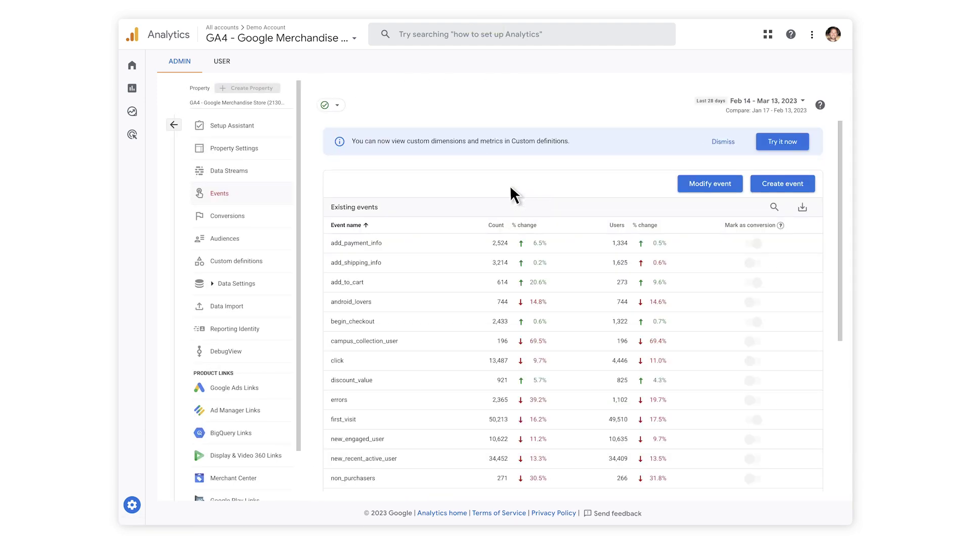
{"action": "left_click", "coordinate": [729, 189]}
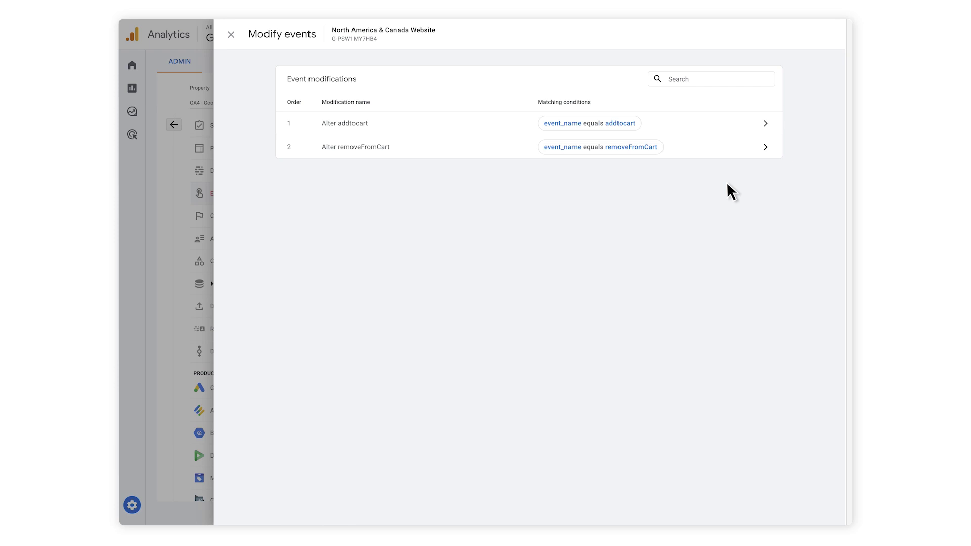
{"action": "left_click", "coordinate": [230, 34]}
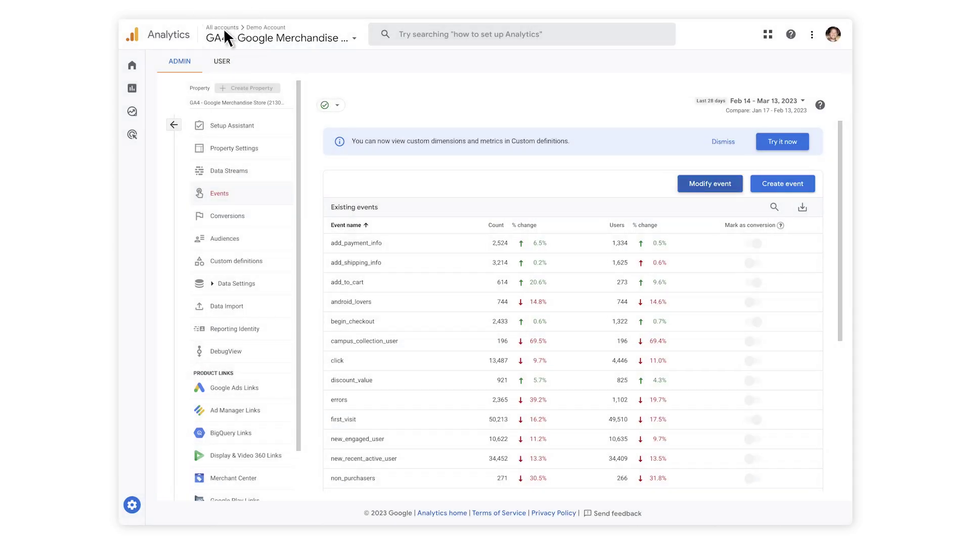
Open the Audiences admin page listing audience name, description, users and creation date
{"action": "left_click", "coordinate": [254, 241]}
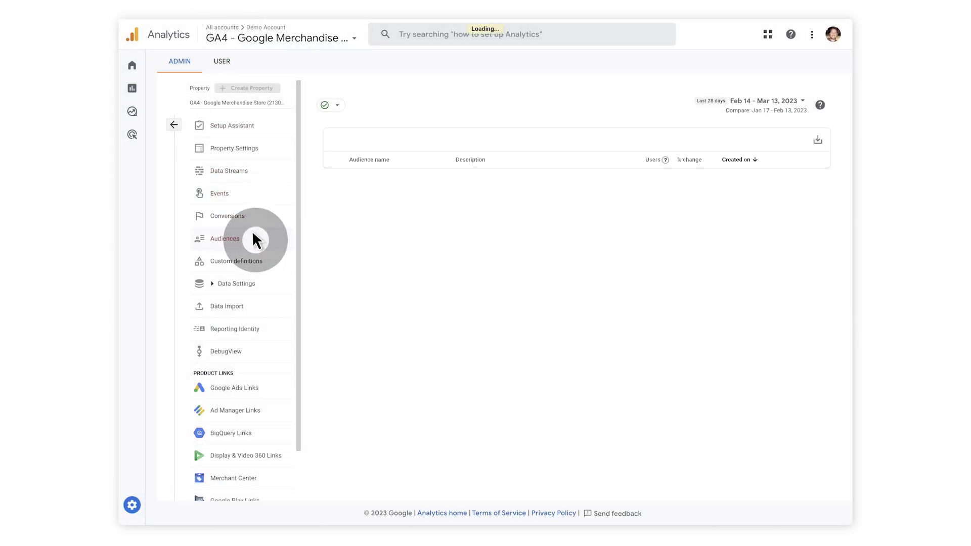